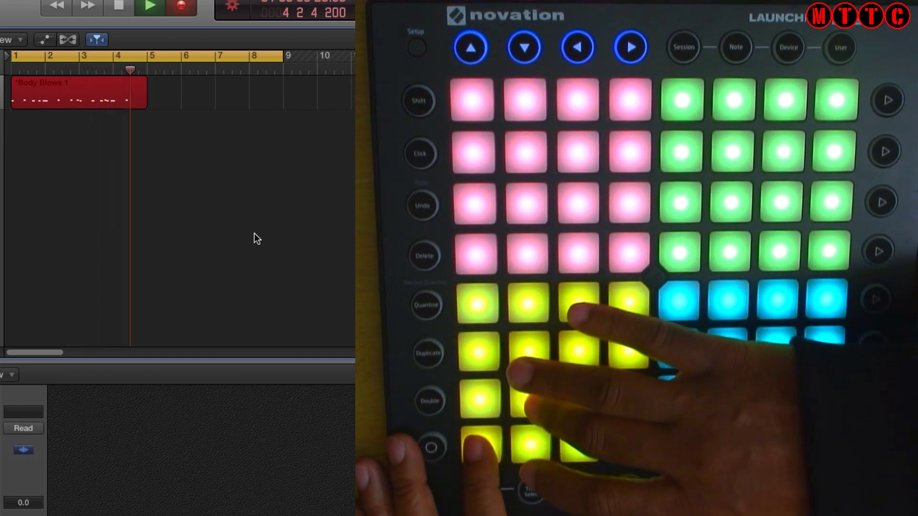
# Stop recording so the Body Blows 1 drum region spans bars 1 to 9
pyautogui.press('space')
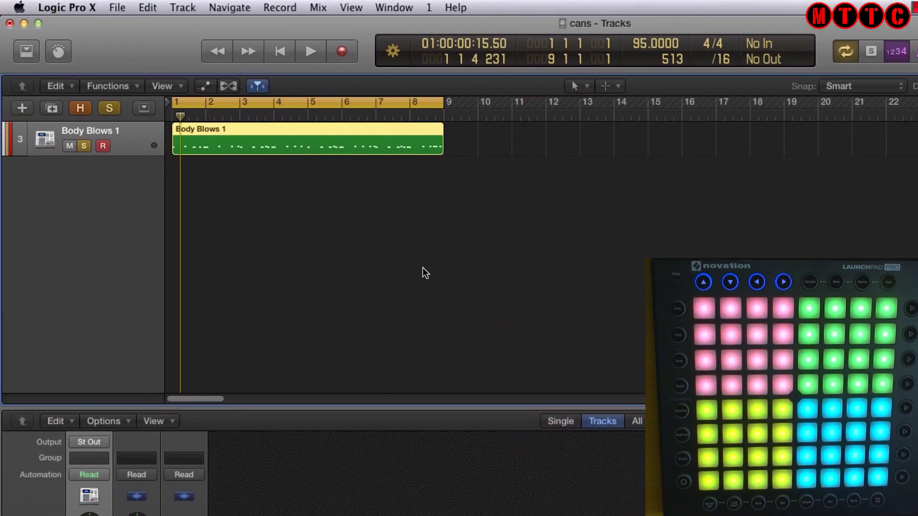
# Open the Key Commands editor from the Logic Pro X menu
pyautogui.click(62, 7)
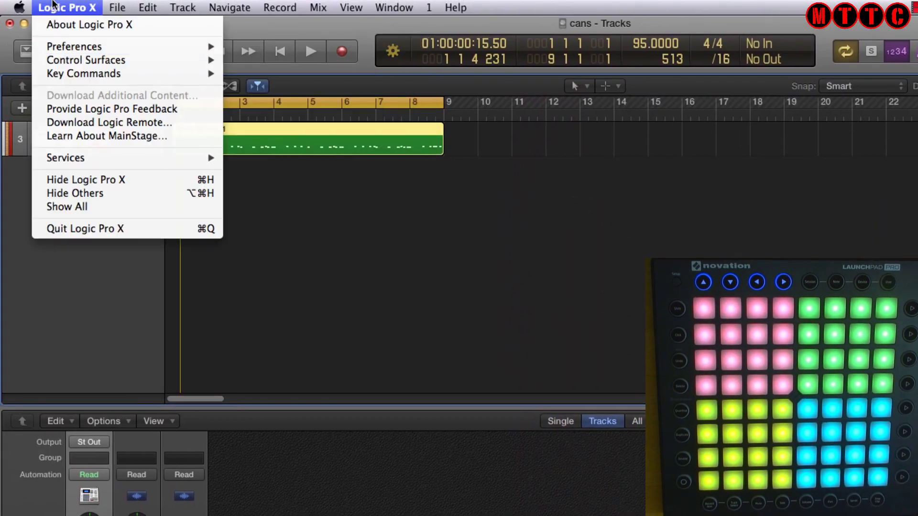
pyautogui.click(52, 2)
pyautogui.click(52, 2)
pyautogui.moveTo(85, 74)
pyautogui.click(311, 86)
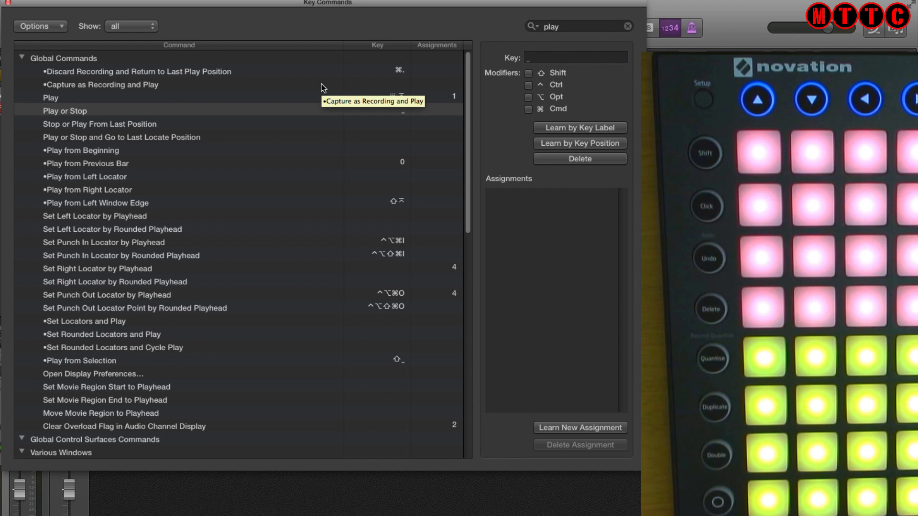
# Search 'metr' and assign the Launchpad Click button to MIDI/Monitor Metronome Click
pyautogui.click(559, 28)
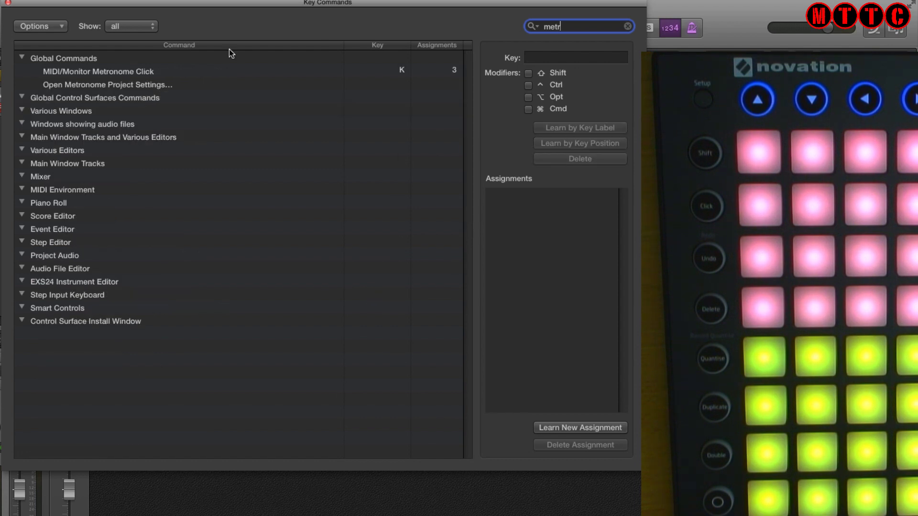
pyautogui.click(140, 73)
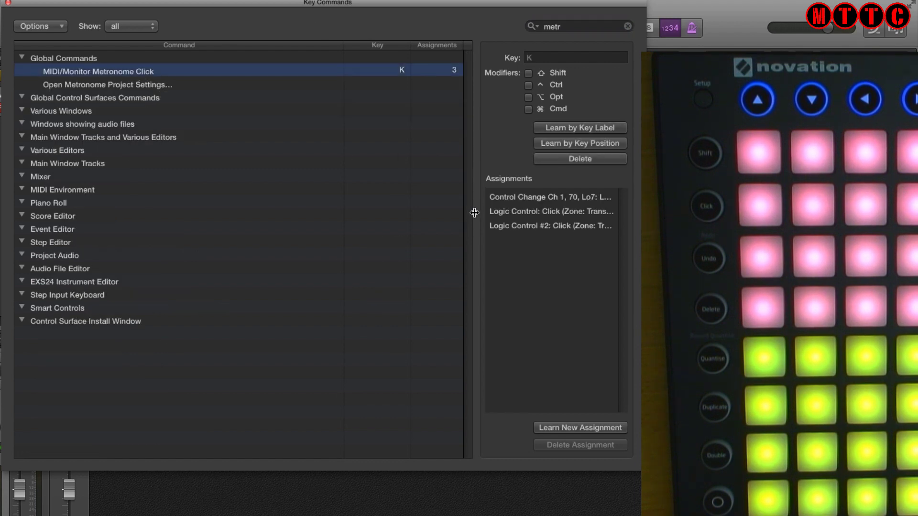
pyautogui.click(558, 430)
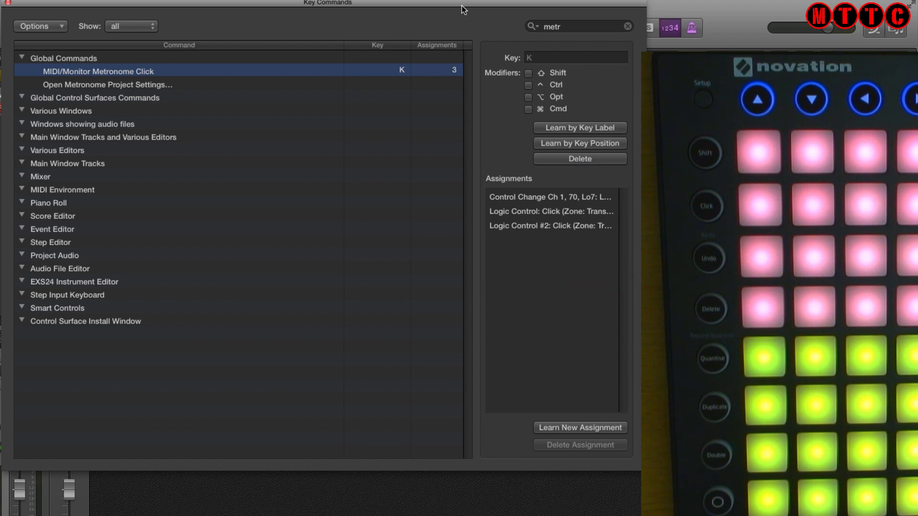
pyautogui.moveTo(460, 5); pyautogui.dragTo(526, 163)
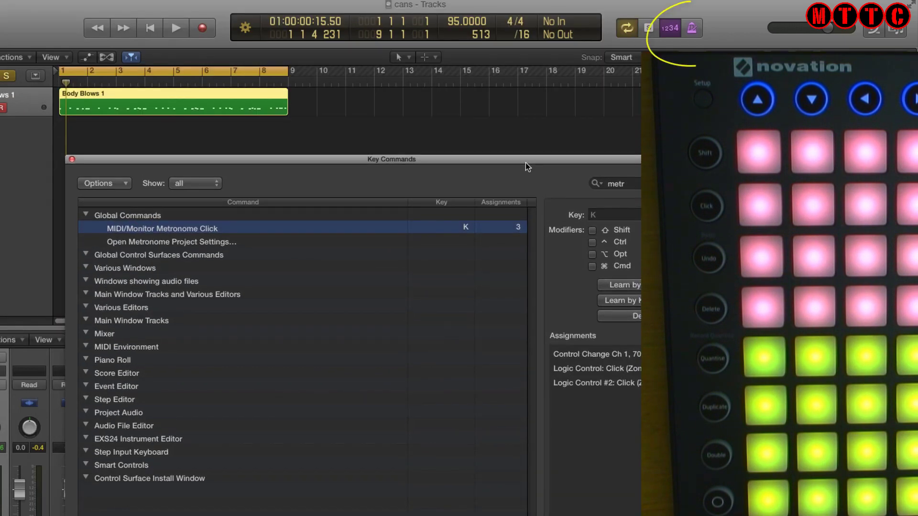
# Play the Body Blows 1 region to test the Launchpad metronome toggle, then stop at bar 1
pyautogui.click(438, 134)
pyautogui.press('space')
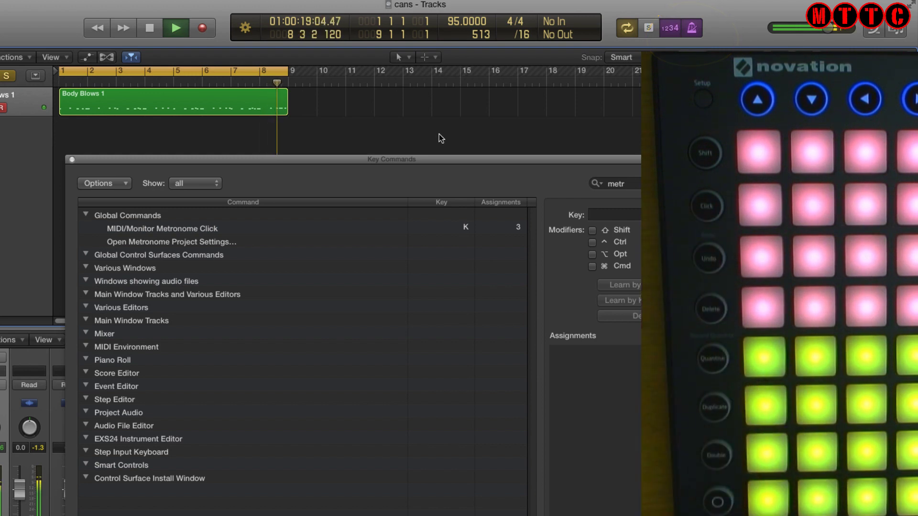
pyautogui.press('space')
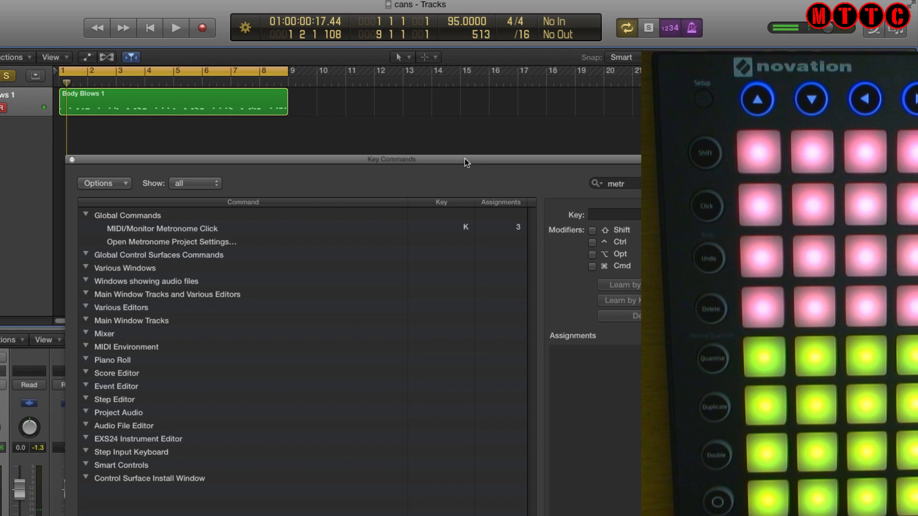
pyautogui.moveTo(477, 159); pyautogui.dragTo(453, 25)
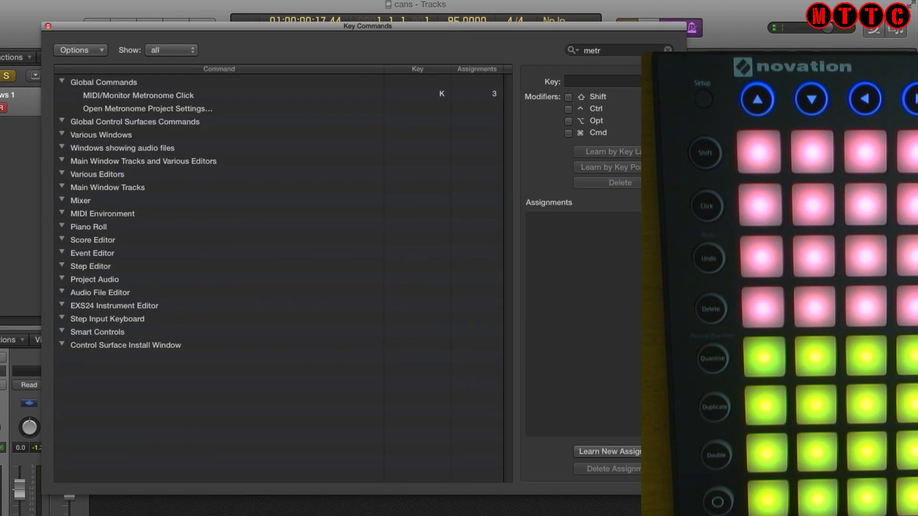
# Assign a Launchpad button (Control Change Ch 1, 60) to the Undo command
pyautogui.click(667, 50)
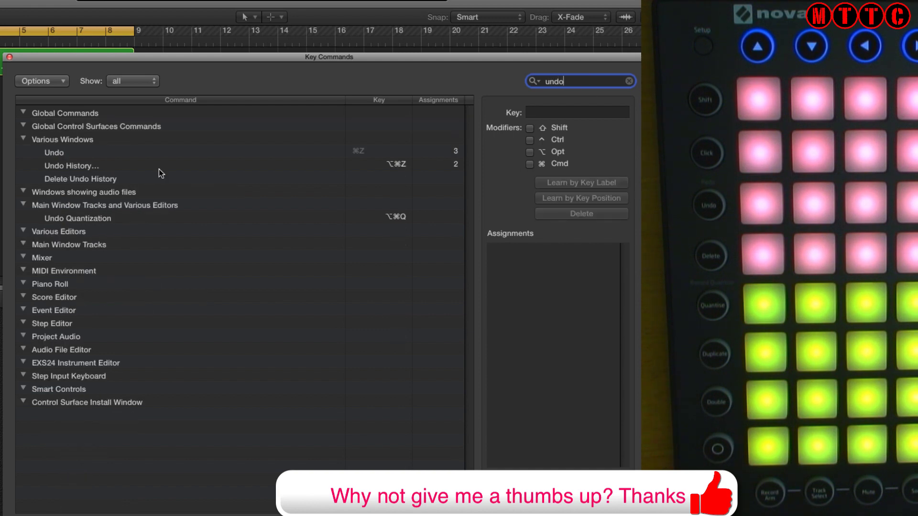
pyautogui.click(73, 156)
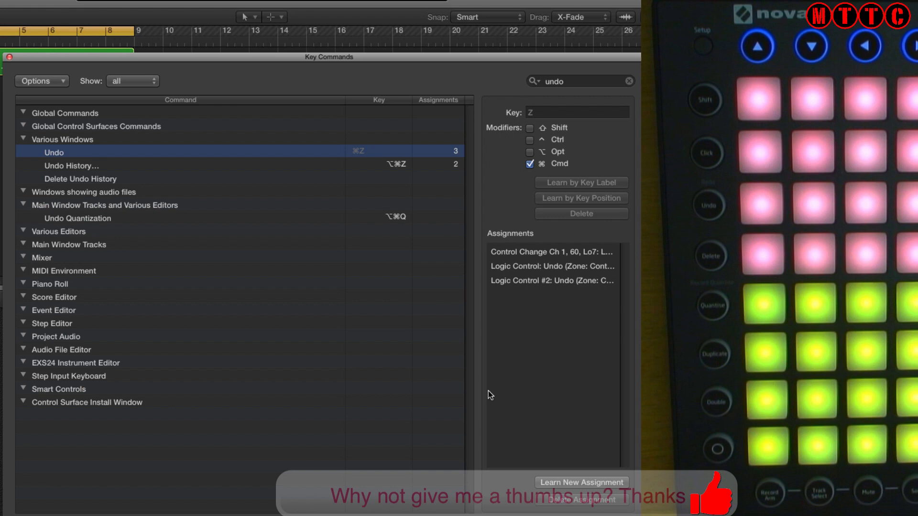
pyautogui.click(581, 483)
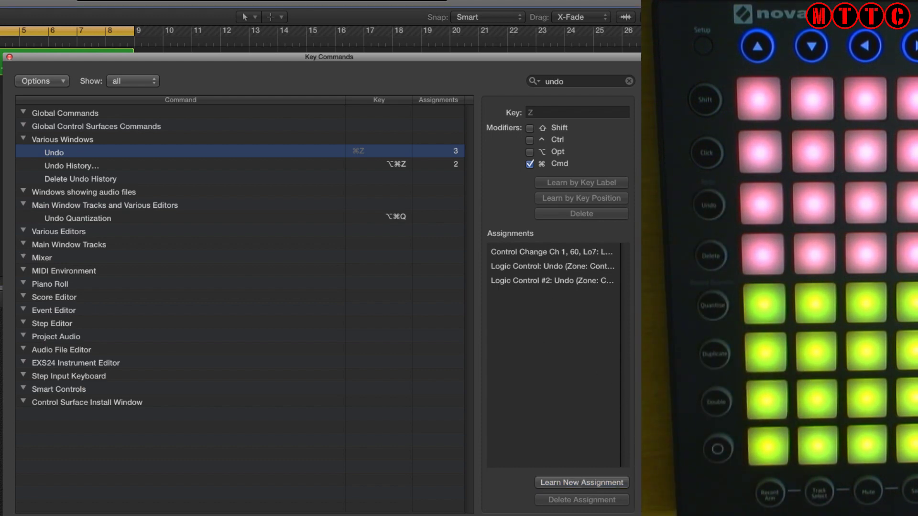
# Delete the green Body Blows 1 region, then undo to restore it
pyautogui.moveTo(355, 56); pyautogui.dragTo(325, 168)
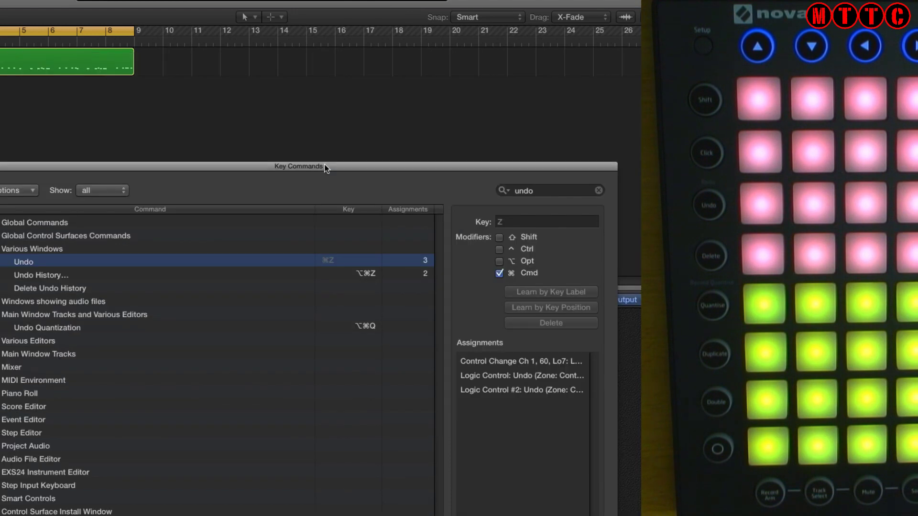
pyautogui.click(109, 66)
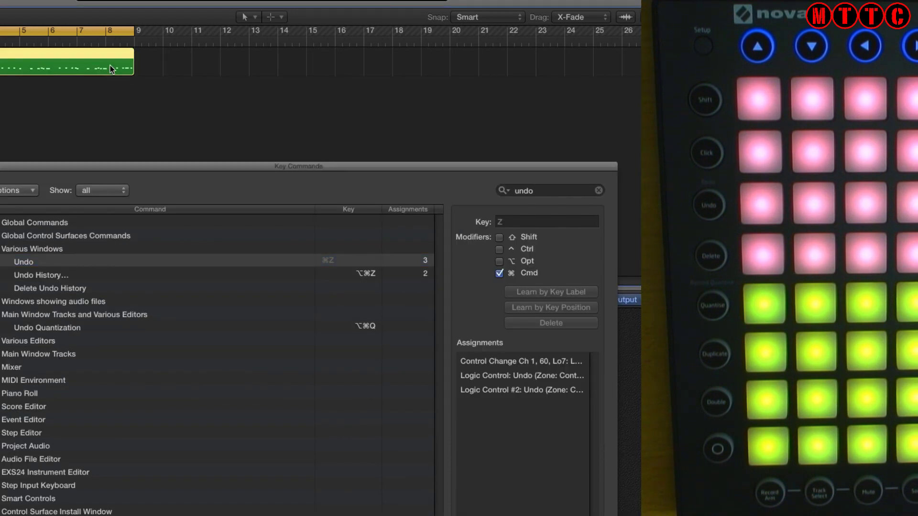
pyautogui.press('Delete')
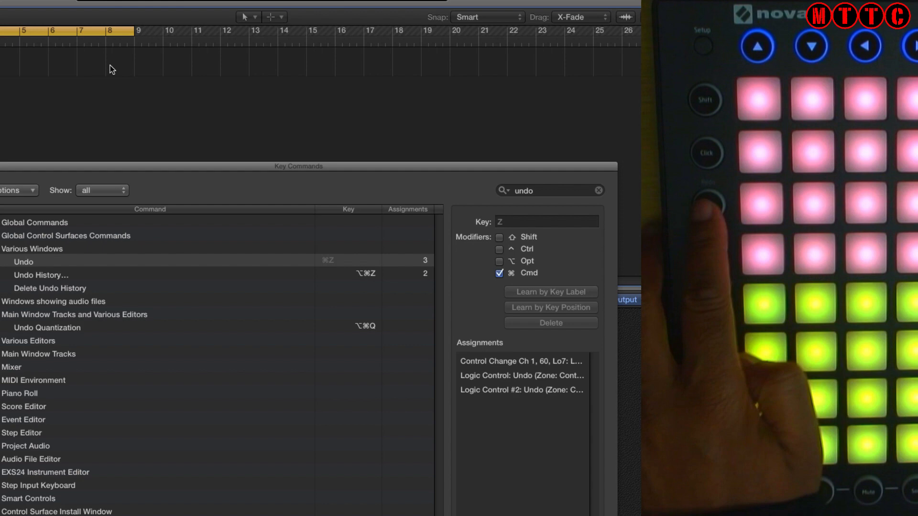
pyautogui.press('super+z')
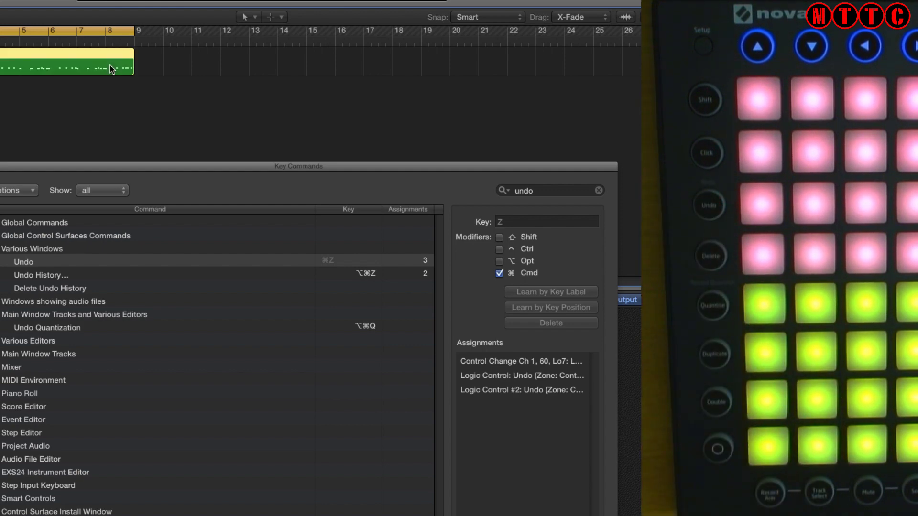
pyautogui.moveTo(296, 166); pyautogui.dragTo(301, 0)
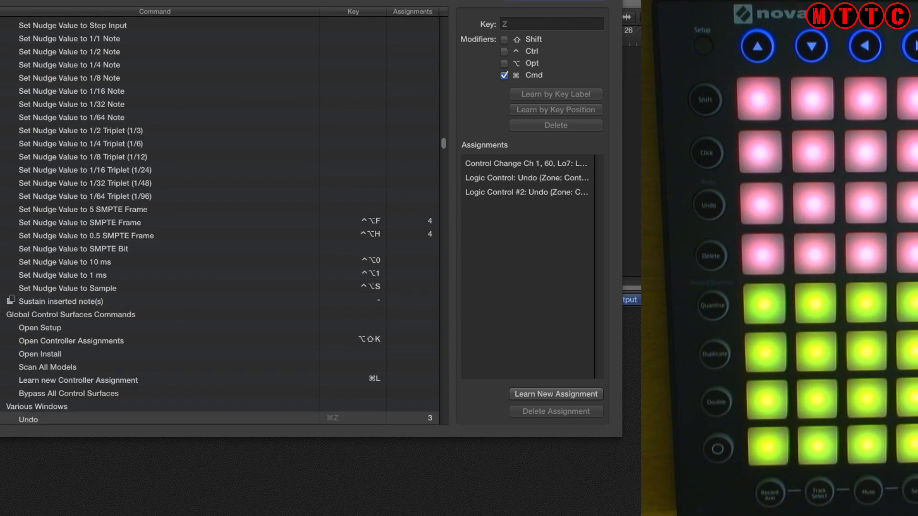
# Search 'delete' and map the Launchpad Delete button to Delete and Select Next Region/Event
pyautogui.write('delete')
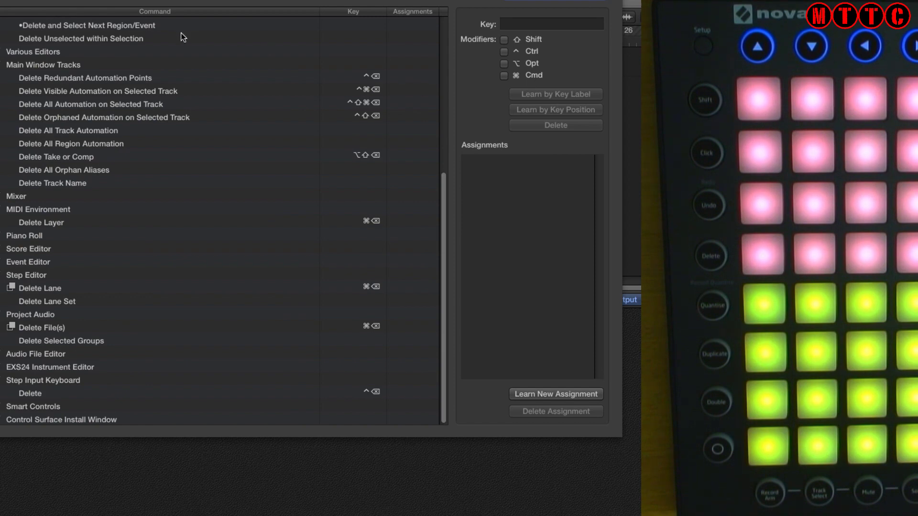
pyautogui.click(126, 25)
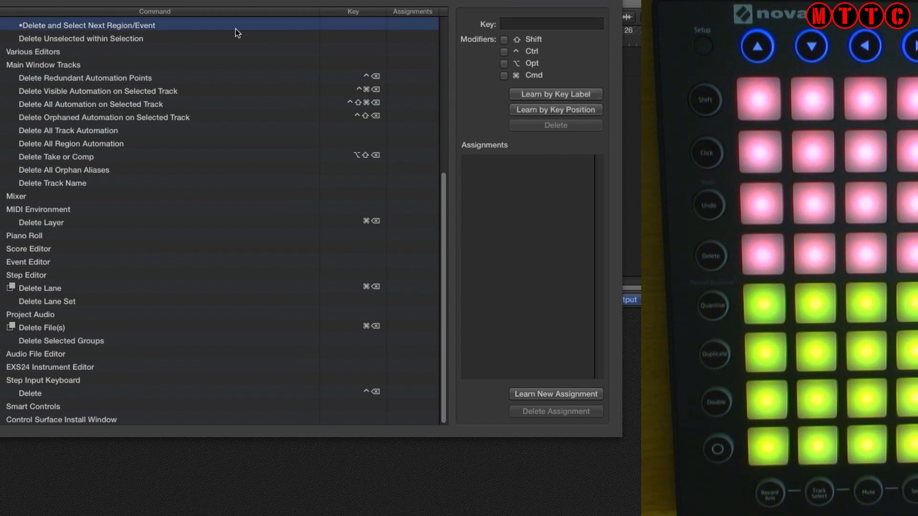
pyautogui.click(558, 394)
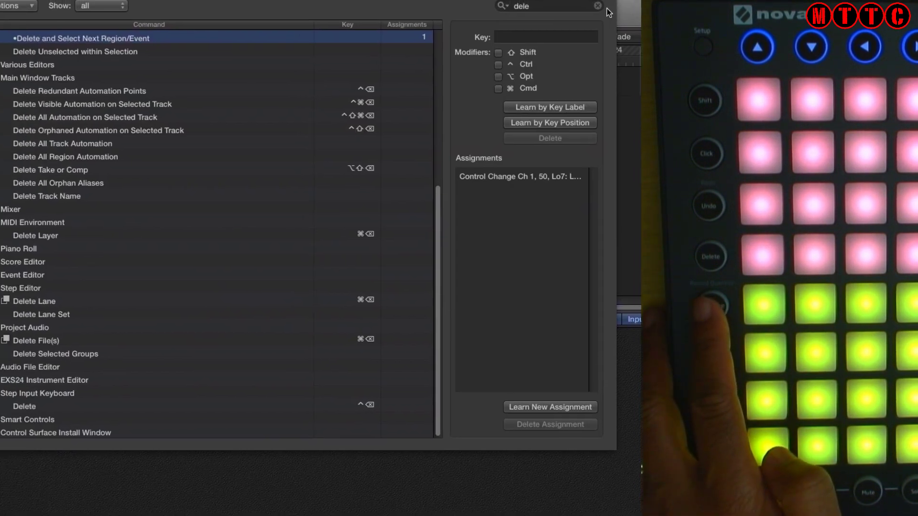
# Search 'quant' and map the Launchpad Quantise button to Quantize Selected Events
pyautogui.write('quant')
pyautogui.click(116, 126)
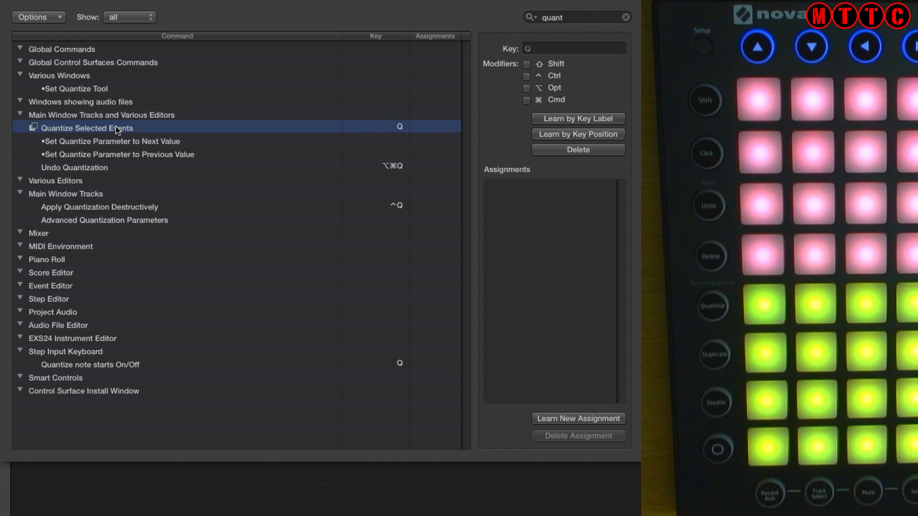
pyautogui.click(563, 414)
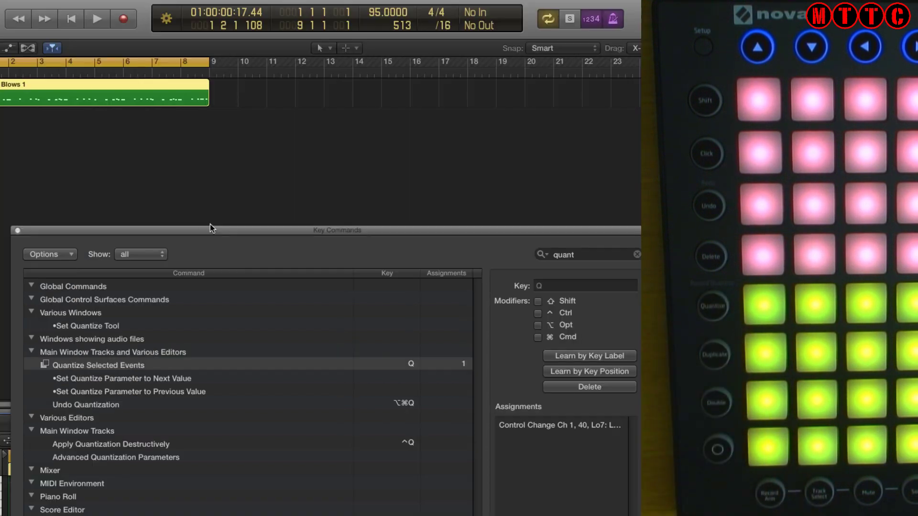
# Open the Body Blows drum notes in the Piano Roll to test quantizing, then close it
pyautogui.click(17, 230)
pyautogui.press('p')
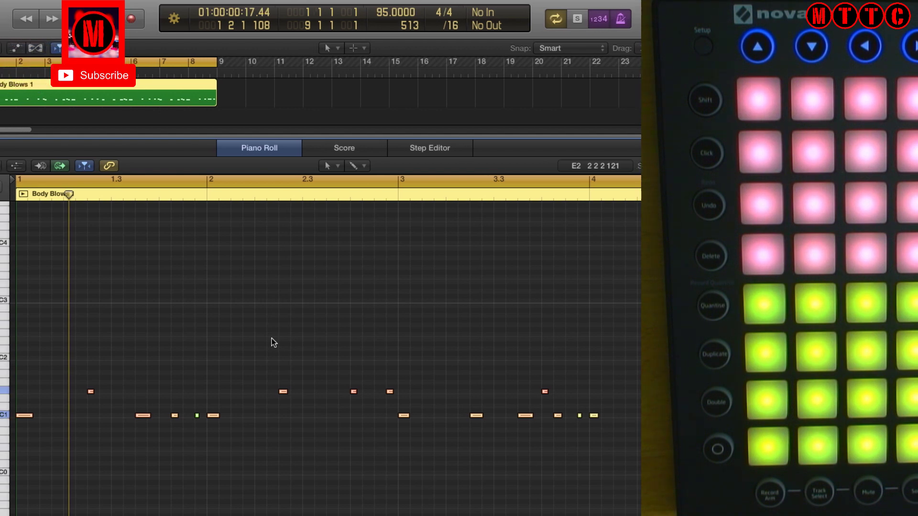
pyautogui.press('e')
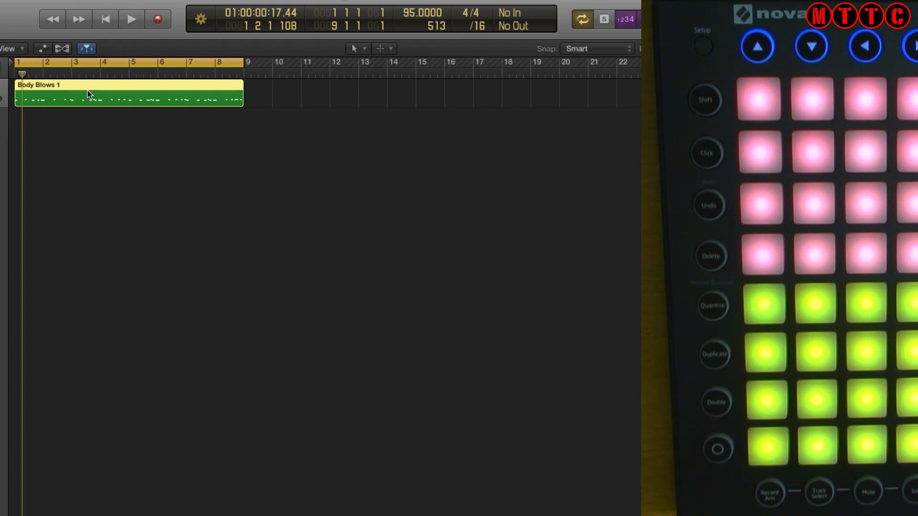
# Repeat the Body Blows 1 region once, then undo the copy
pyautogui.press('super+r')
pyautogui.press('Return')
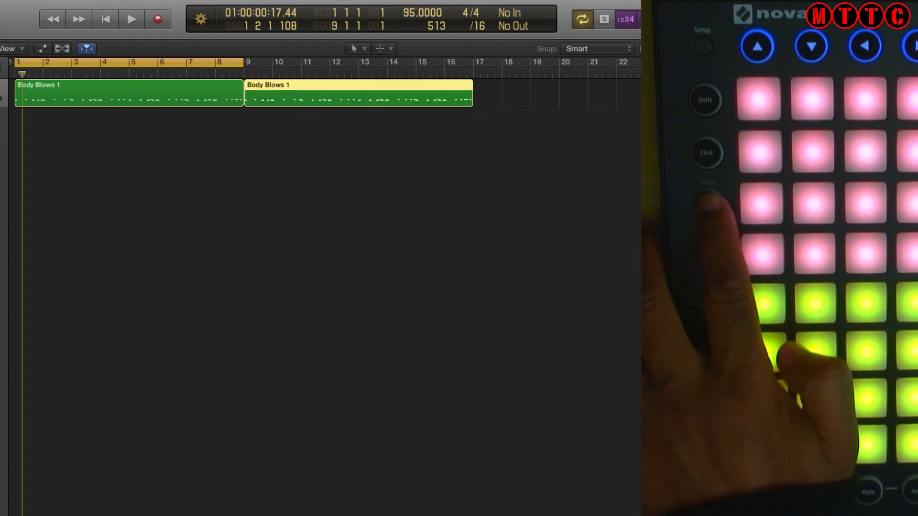
pyautogui.press('super+z')
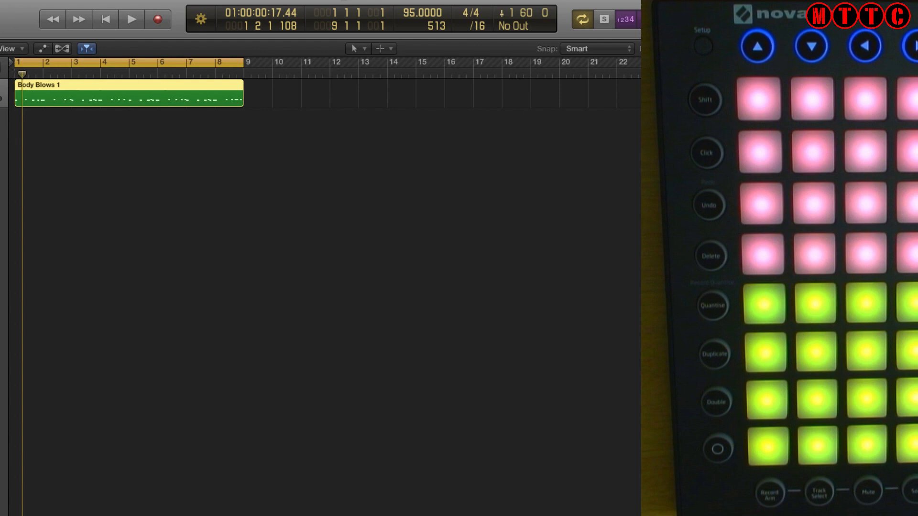
# Search 'repeat' and map the Launchpad Duplicate button to Repeat Regions/Events
pyautogui.hotkey('alt', 'k')
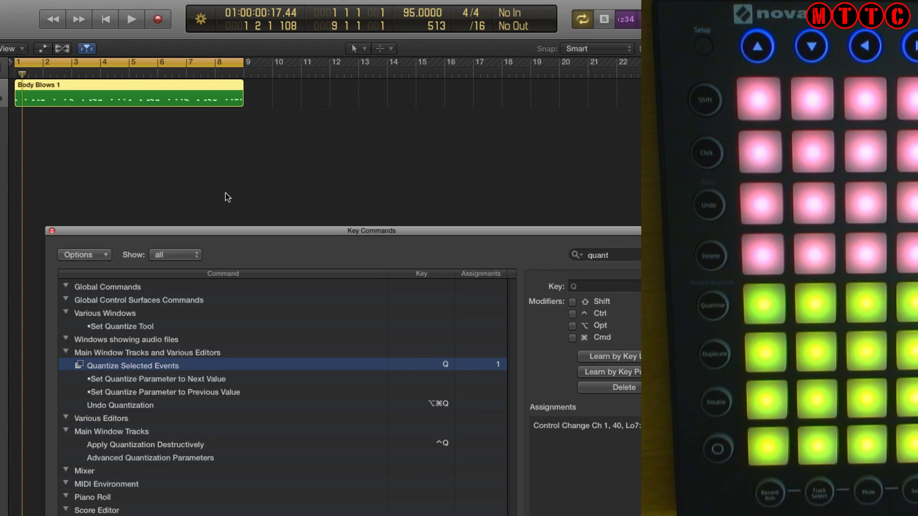
pyautogui.doubleClick(257, 228)
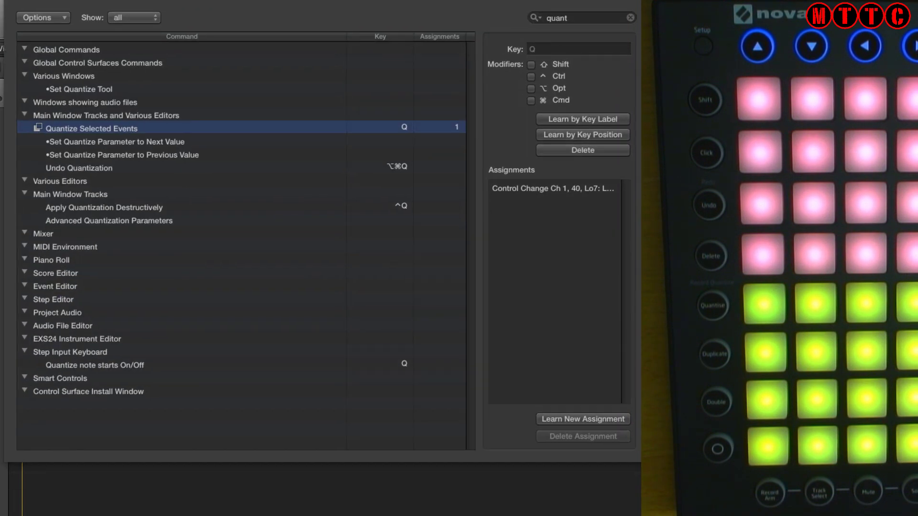
pyautogui.click(547, 10)
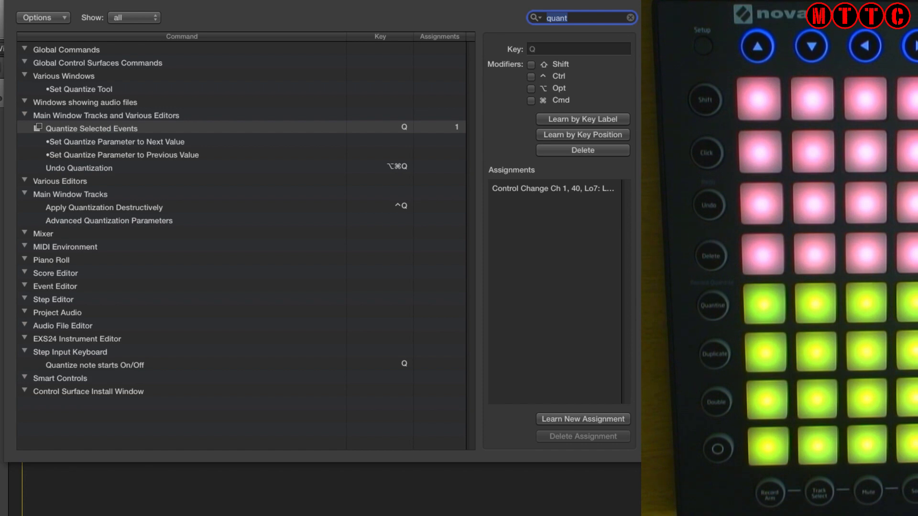
pyautogui.write('repeat')
pyautogui.click(99, 154)
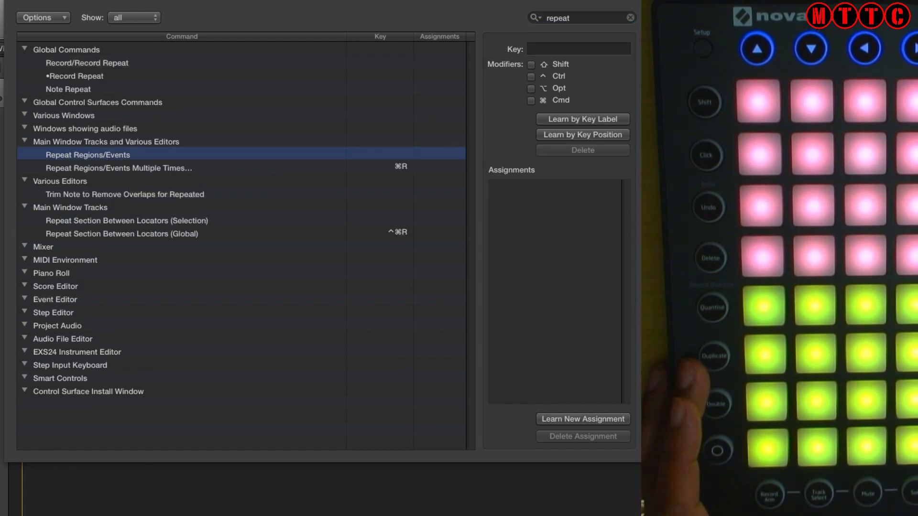
pyautogui.click(572, 419)
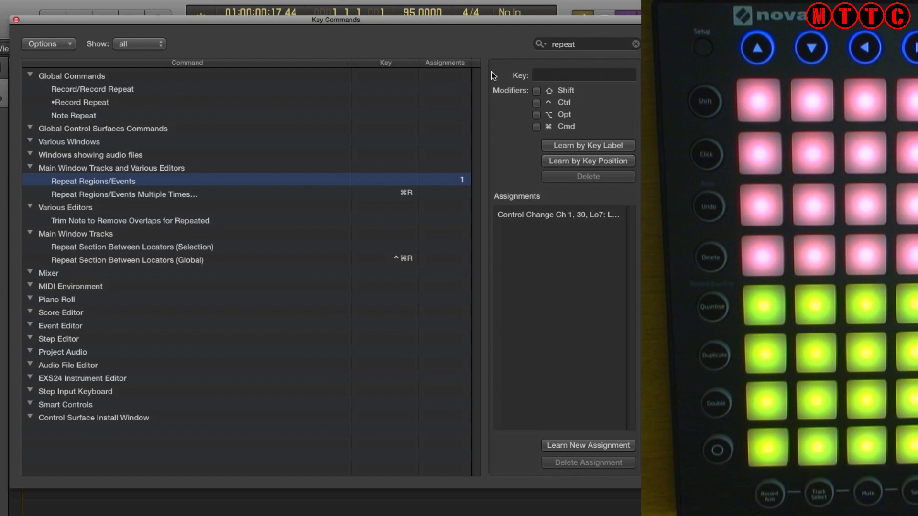
# Select Body Blows 1 and repeat it so copies start at bars 9 and 17
pyautogui.moveTo(467, 17); pyautogui.dragTo(517, 264)
pyautogui.click(368, 182)
pyautogui.click(223, 94)
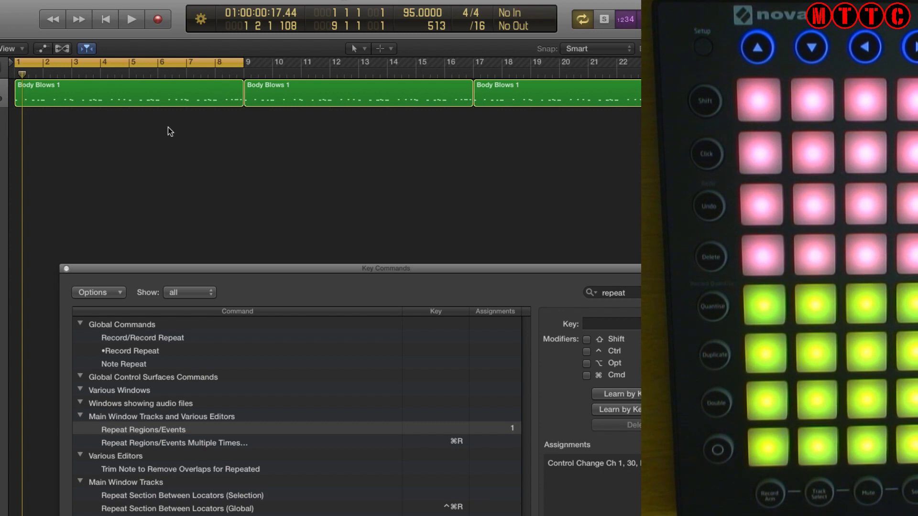
pyautogui.moveTo(225, 268); pyautogui.dragTo(144, 3)
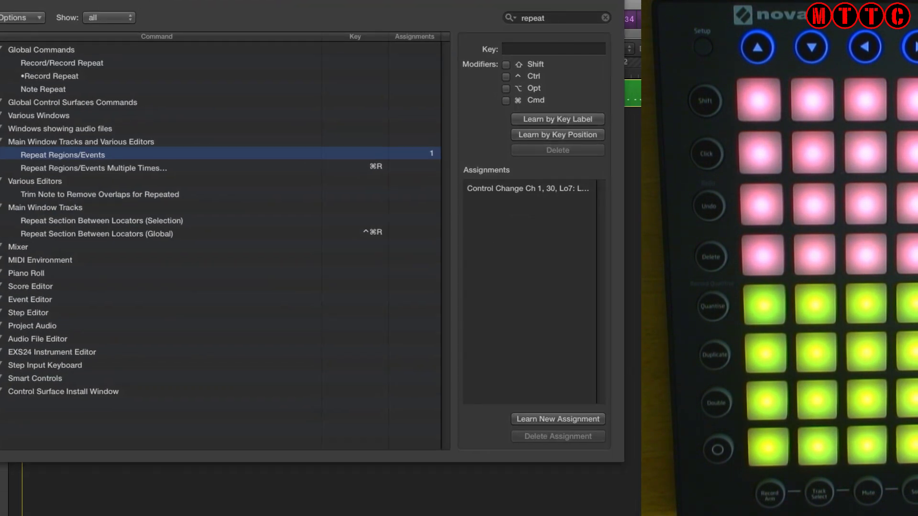
# Search 'play' and assign a Launchpad button to Play from Previous Bar
pyautogui.click(605, 18)
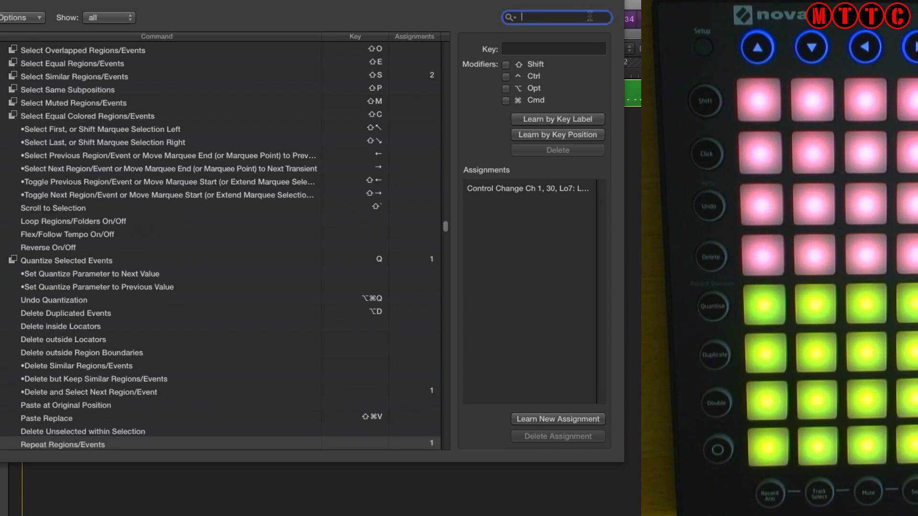
pyautogui.write('play')
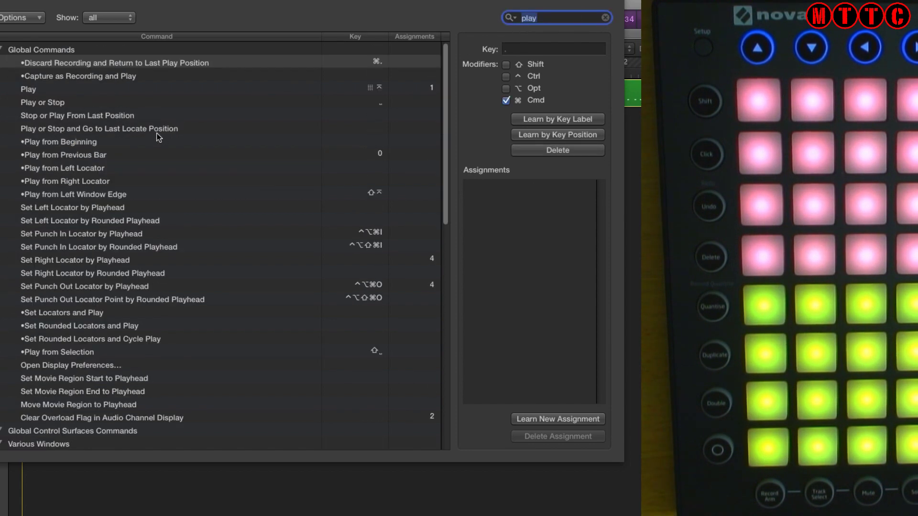
pyautogui.click(110, 156)
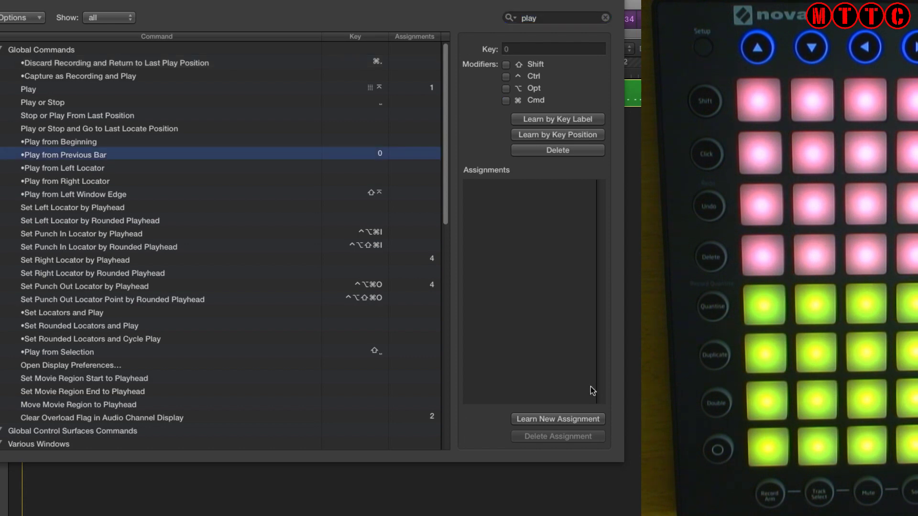
pyautogui.click(558, 418)
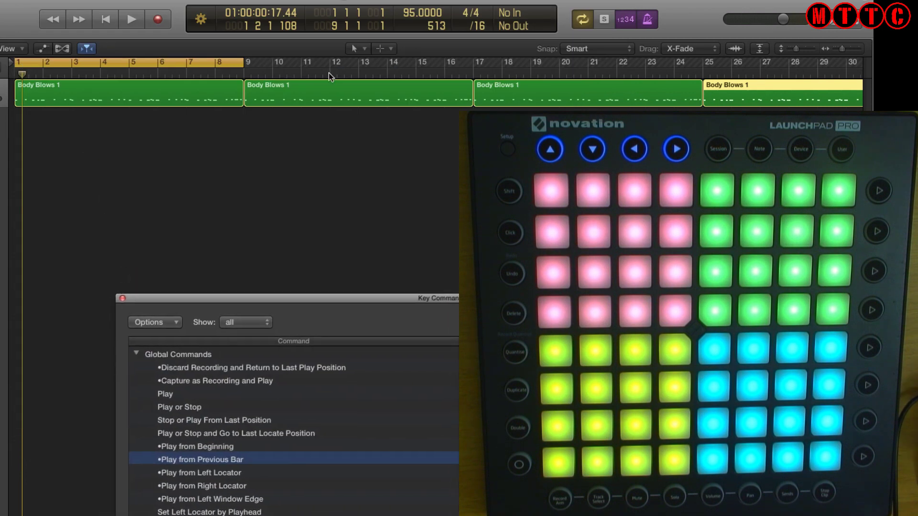
# Play from around bar 14, stop, restart from the beginning, and stop near bar 18
pyautogui.doubleClick(401, 74)
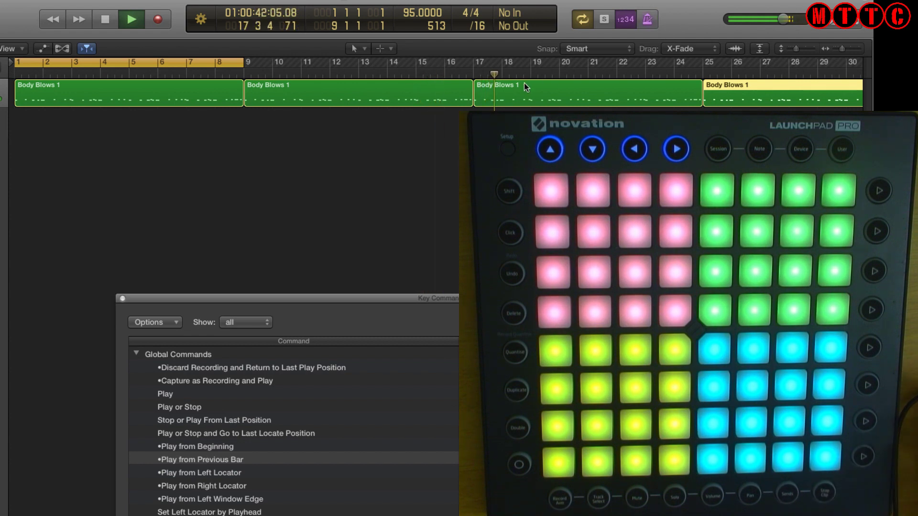
pyautogui.press('space')
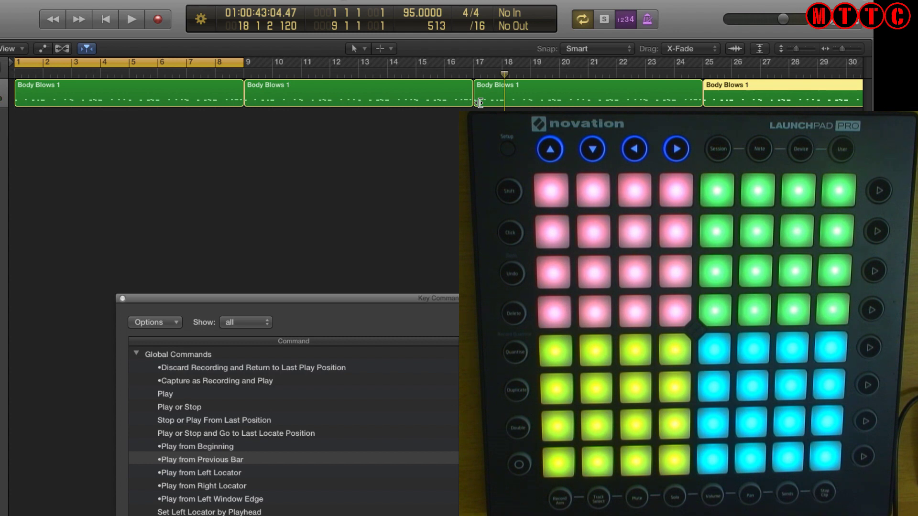
pyautogui.press('Return')
pyautogui.press('space')
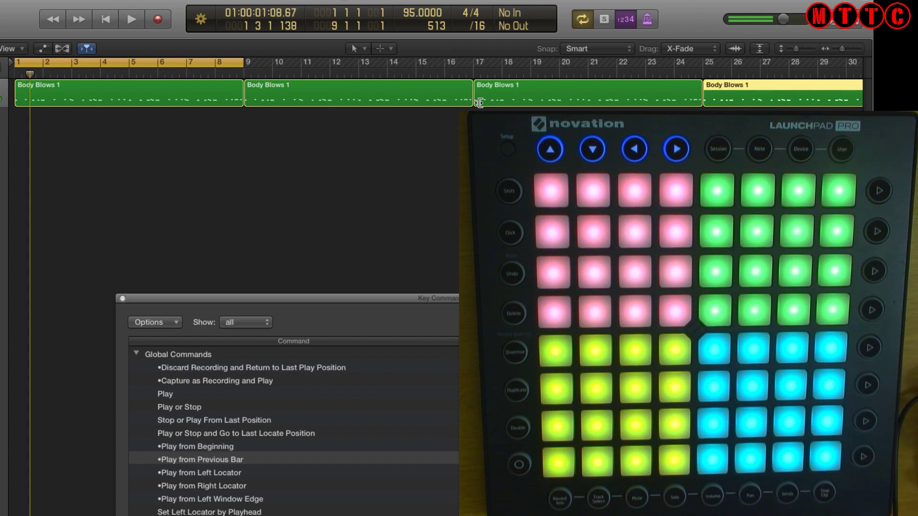
pyautogui.press('space')
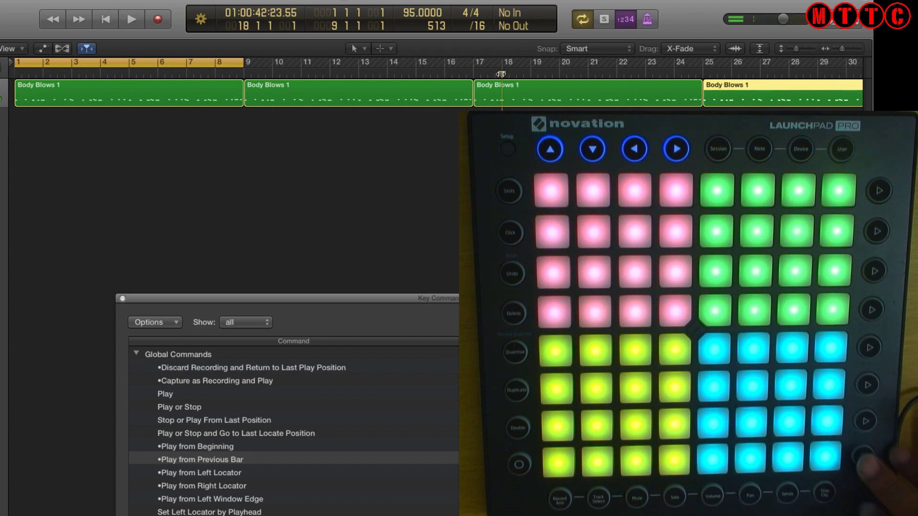